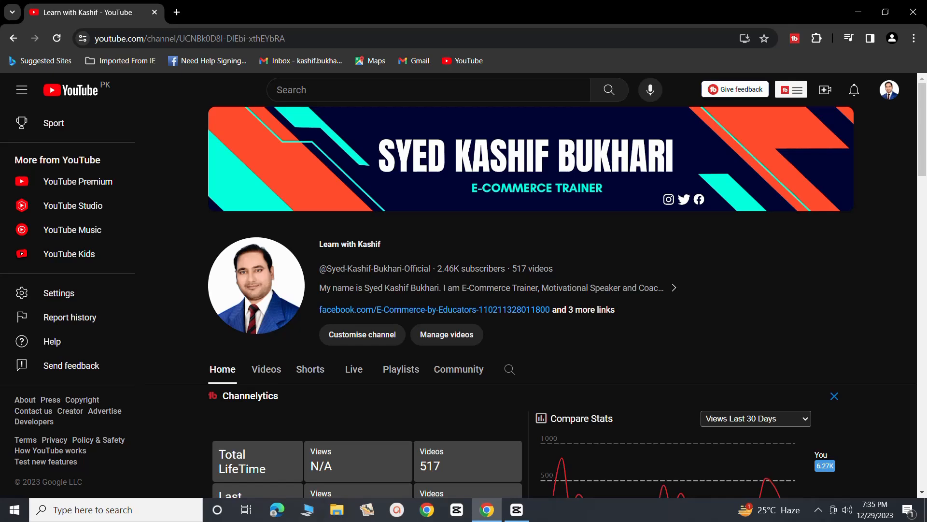
Switch to CapCut and split the boy's video clip at 00:00:01:14 and 00:00:02:06.
{"action": "left_click", "coordinate": [517, 509]}
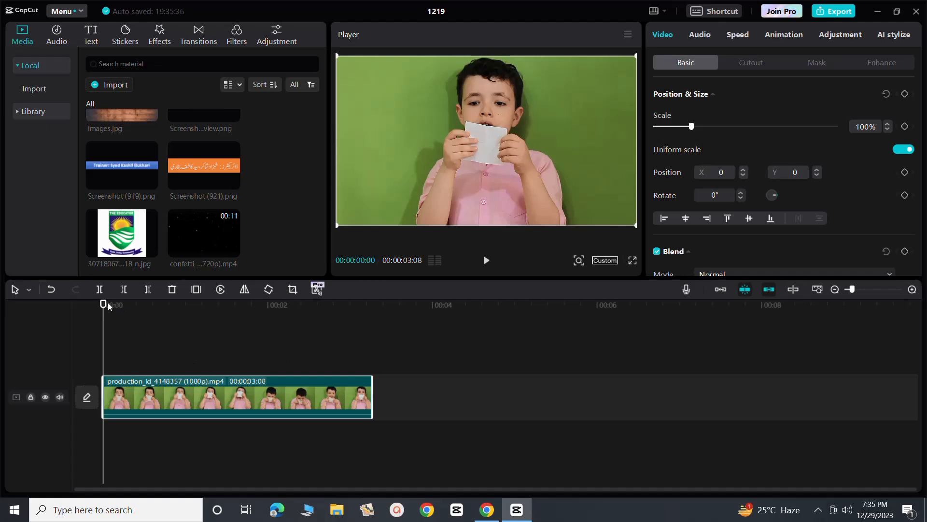
{"action": "left_click_drag", "start_coordinate": [103, 308], "coordinate": [224, 315]}
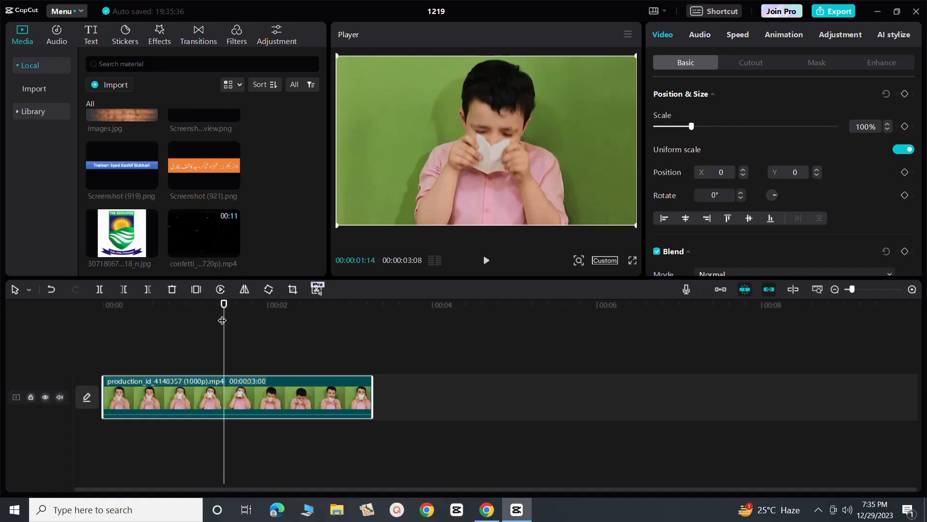
{"action": "left_click", "coordinate": [101, 291]}
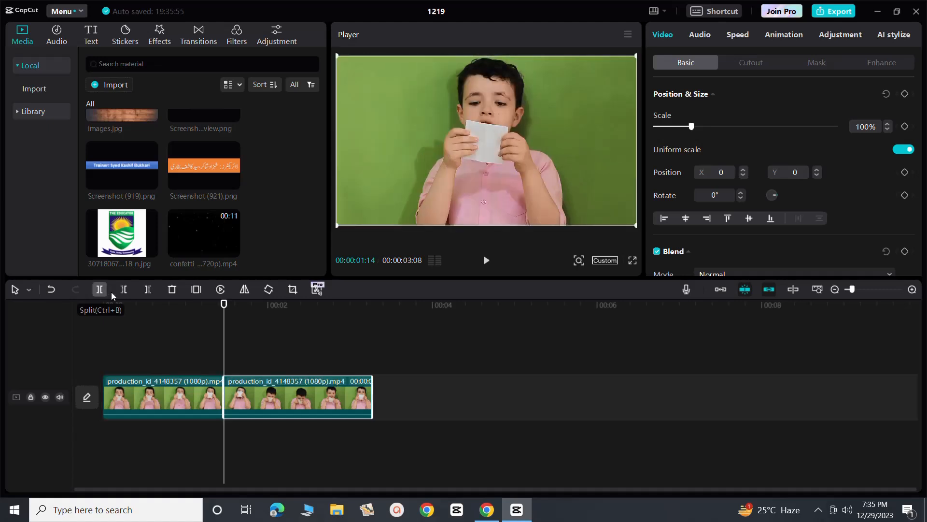
{"action": "left_click_drag", "start_coordinate": [224, 305], "coordinate": [284, 314]}
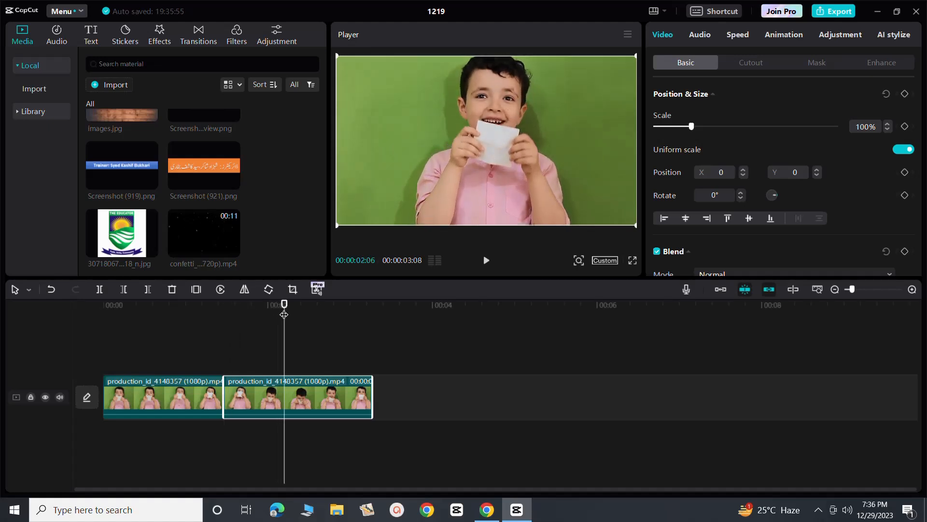
{"action": "left_click", "coordinate": [100, 292]}
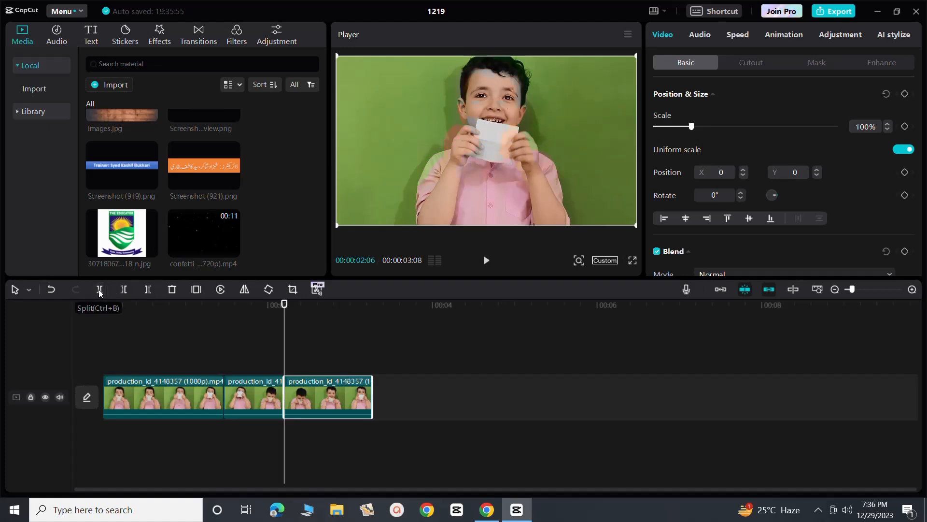
Apply the Flash Vibration video effect to the middle segment of the split clip.
{"action": "left_click", "coordinate": [244, 393]}
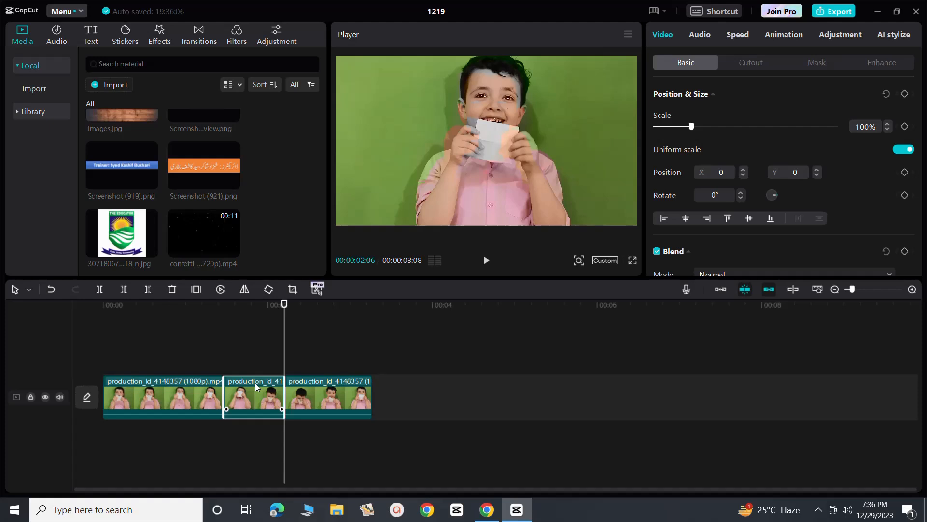
{"action": "left_click", "coordinate": [122, 356]}
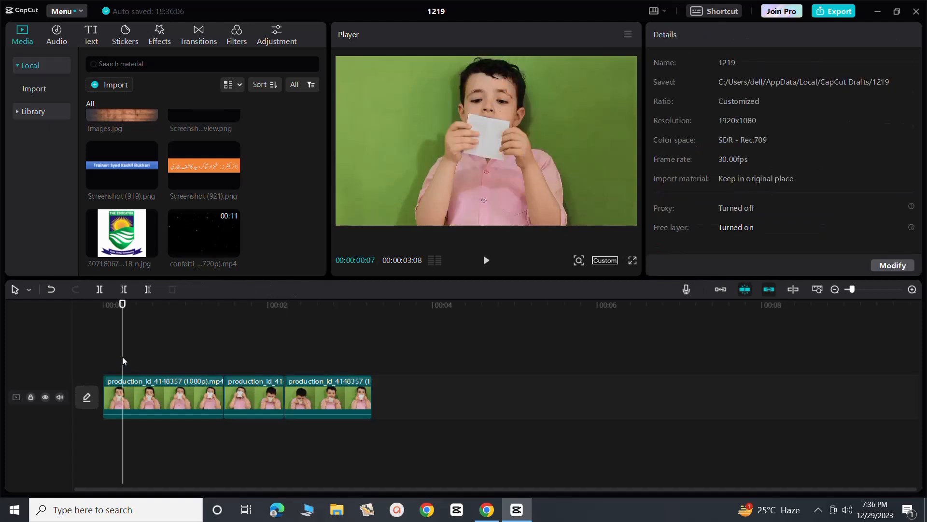
{"action": "left_click", "coordinate": [239, 399]}
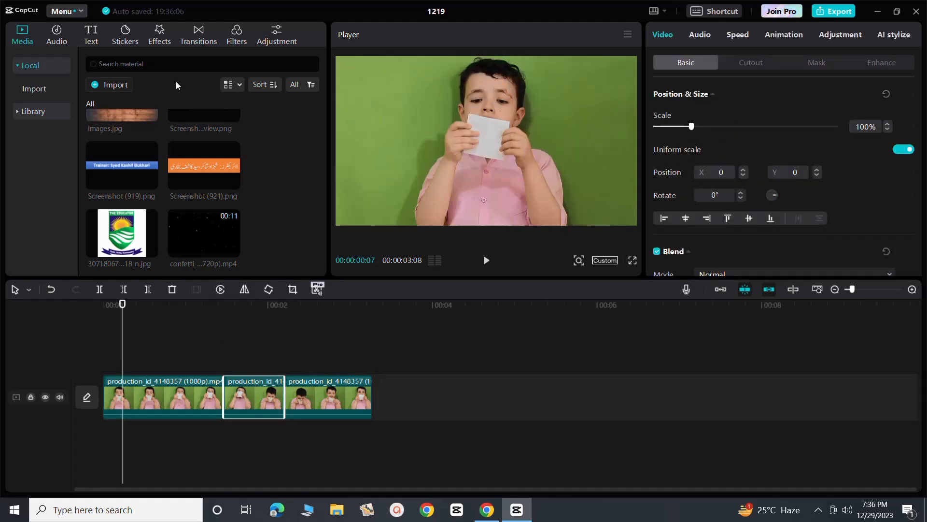
{"action": "left_click", "coordinate": [159, 39]}
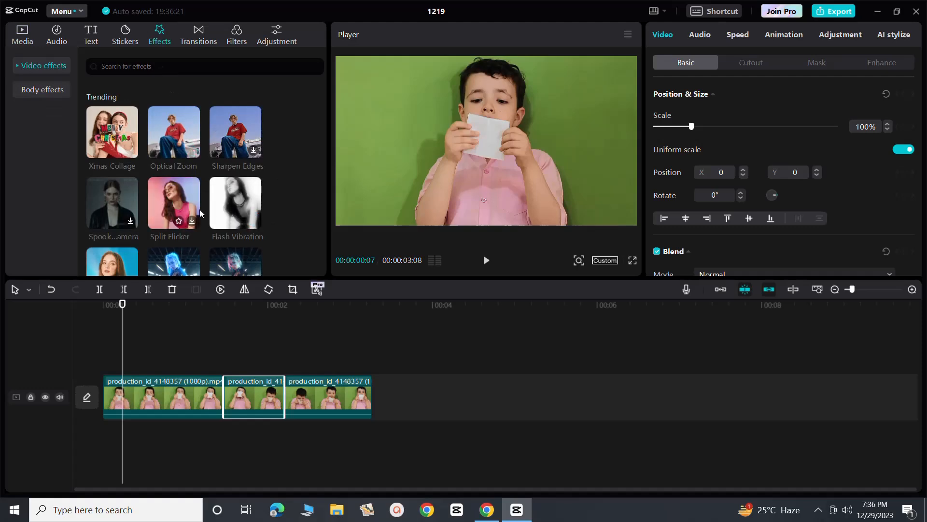
{"action": "scroll", "coordinate": [200, 213], "scroll_direction": "down", "scroll_amount": 3}
{"action": "scroll", "coordinate": [200, 213], "scroll_direction": "down", "scroll_amount": 5}
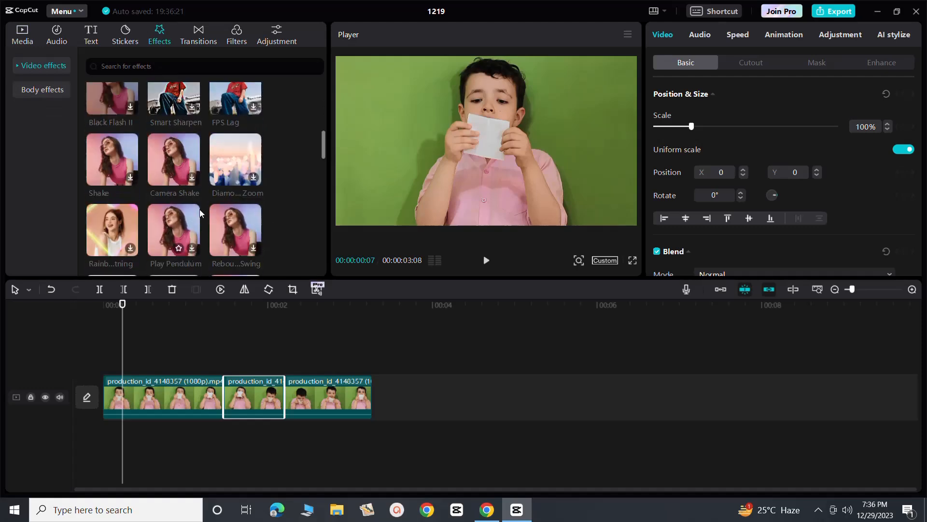
{"action": "scroll", "coordinate": [200, 213], "scroll_direction": "up", "scroll_amount": 8}
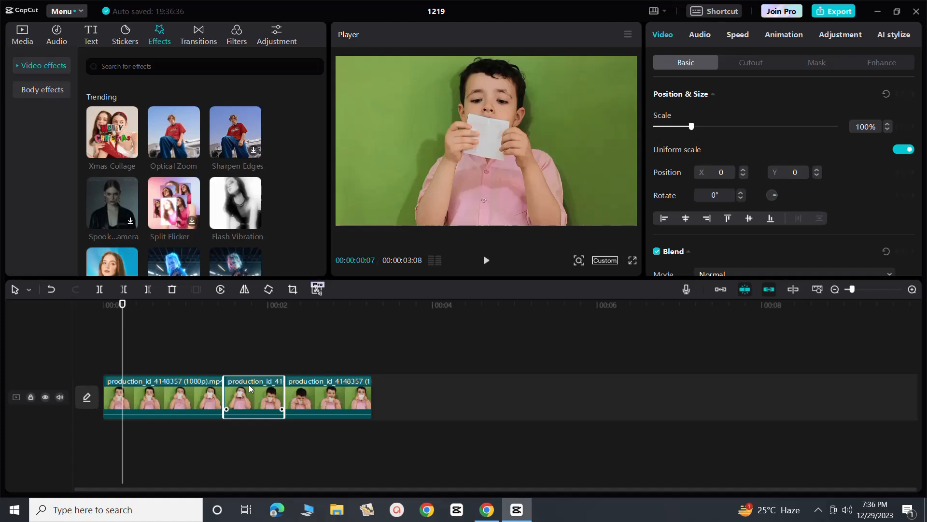
{"action": "left_click_drag", "start_coordinate": [238, 193], "coordinate": [239, 384]}
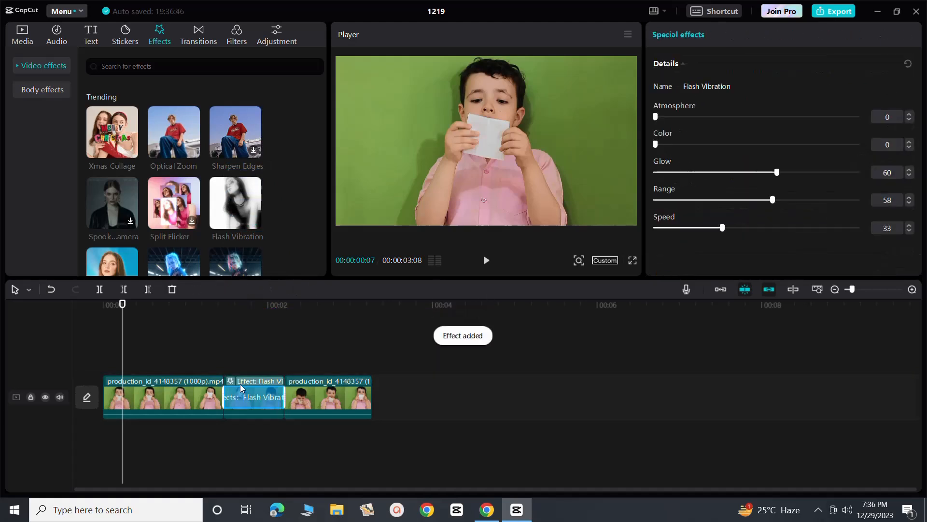
Play the timeline to preview the Flash Vibration effect on the middle segment.
{"action": "key", "text": "space"}
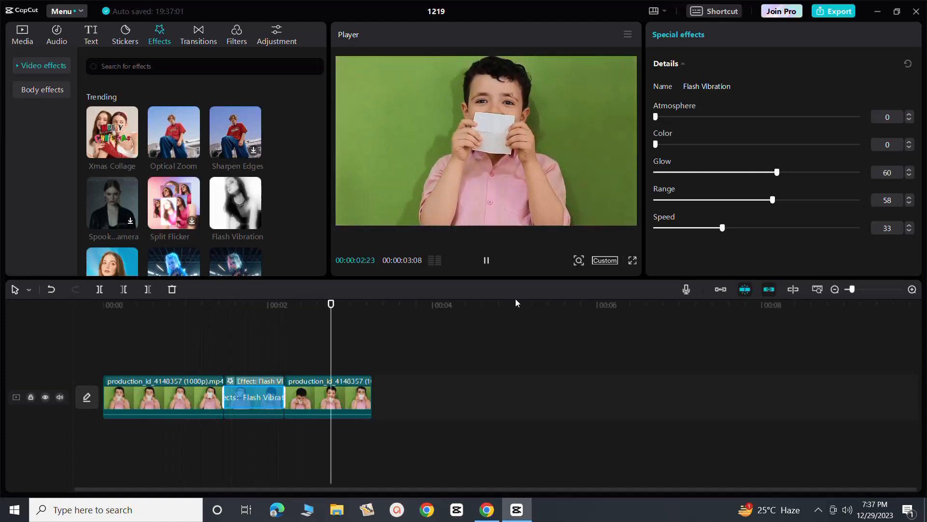
{"action": "left_click", "coordinate": [487, 261]}
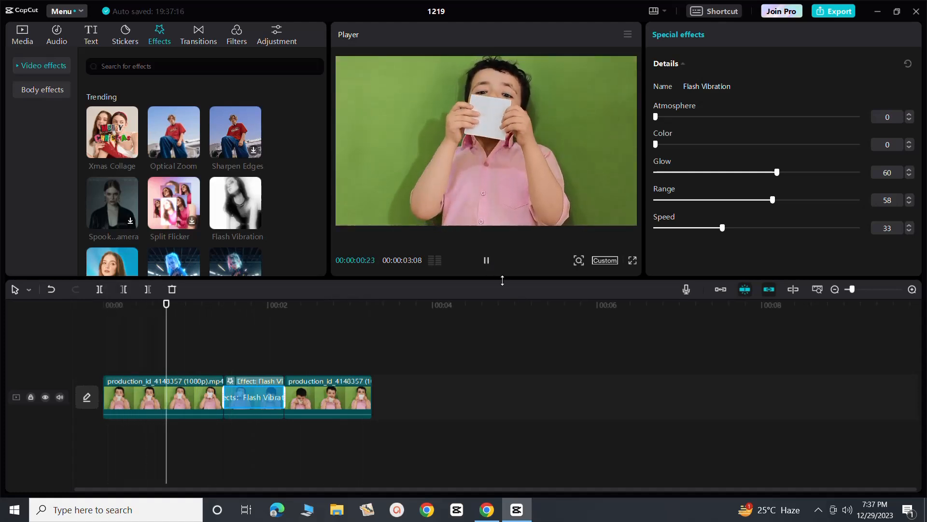
{"action": "left_click", "coordinate": [486, 264]}
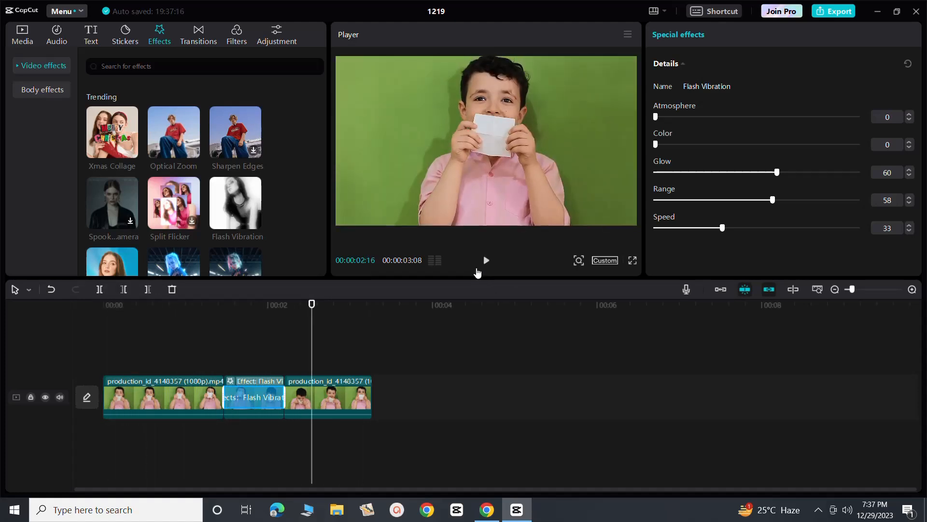
Set the middle segment's Flash Vibration effect to Atmosphere 12 and Color 52.
{"action": "left_click", "coordinate": [253, 328]}
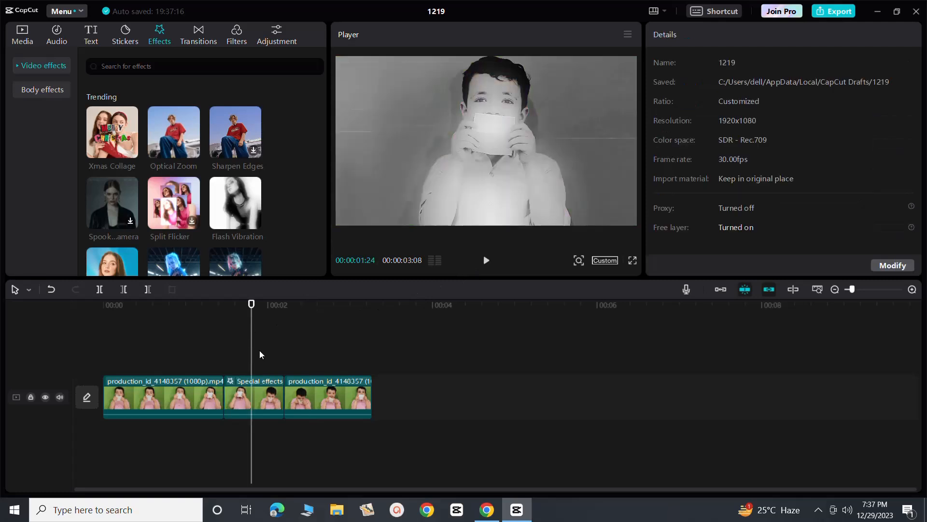
{"action": "left_click", "coordinate": [241, 396]}
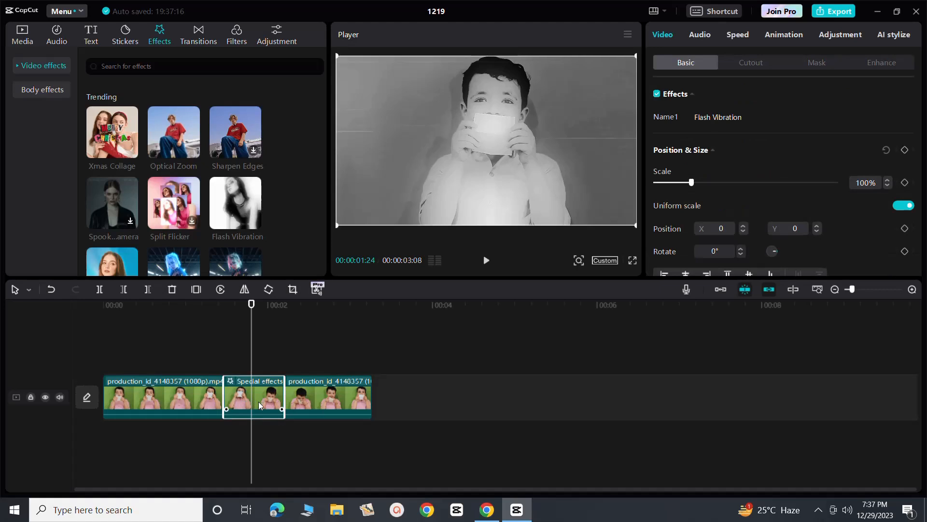
{"action": "left_click", "coordinate": [209, 357]}
{"action": "left_click", "coordinate": [243, 401]}
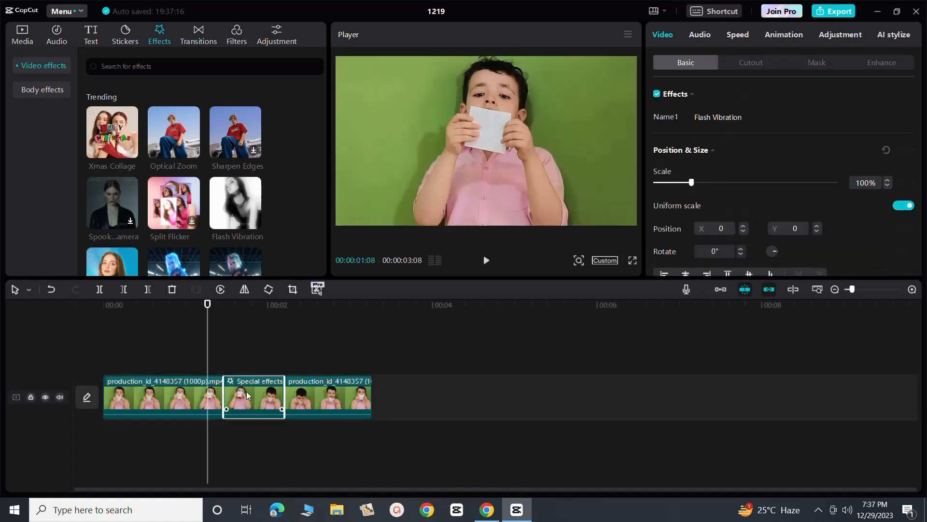
{"action": "left_click", "coordinate": [247, 382]}
{"action": "left_click", "coordinate": [243, 356]}
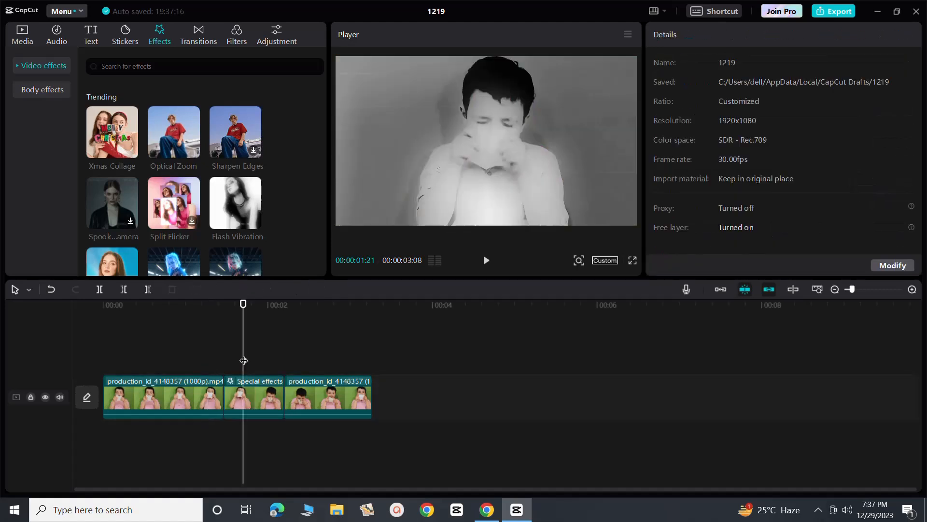
{"action": "left_click", "coordinate": [251, 381]}
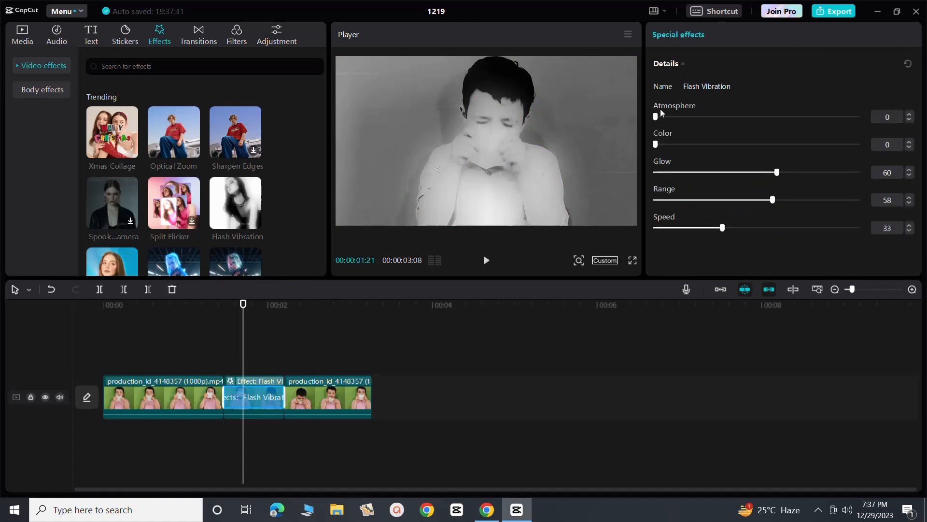
{"action": "left_click_drag", "start_coordinate": [656, 118], "coordinate": [761, 150]}
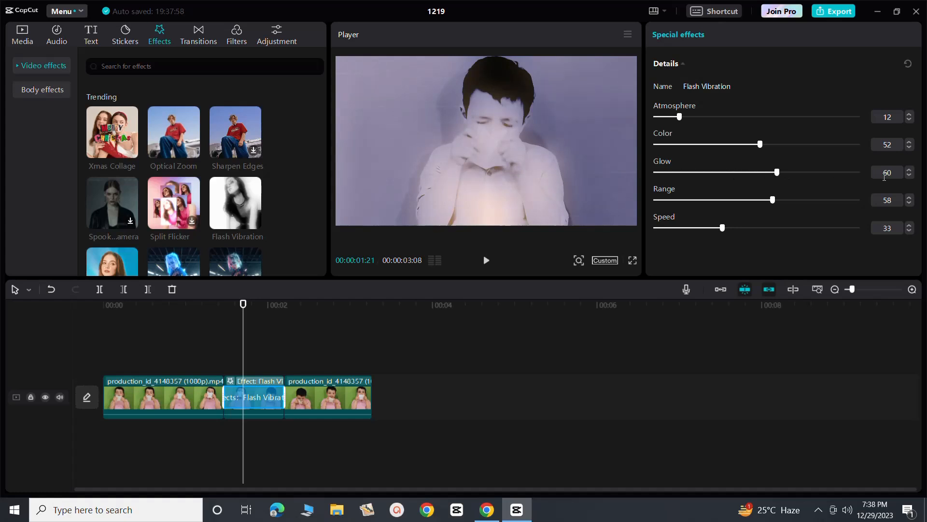
Set the Flash Vibration effect's Glow to 58 and its Range to 59.
{"action": "left_click_drag", "start_coordinate": [778, 175], "coordinate": [657, 172]}
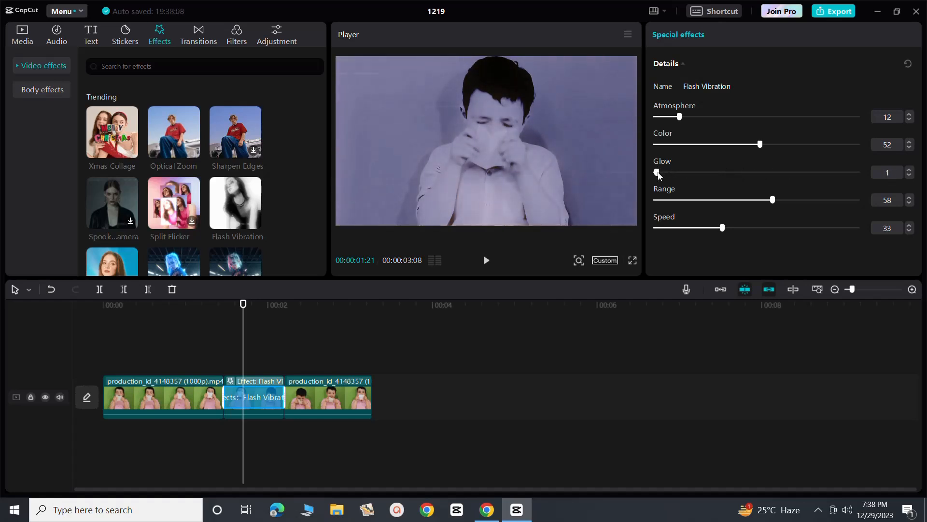
{"action": "left_click_drag", "start_coordinate": [659, 173], "coordinate": [767, 176]}
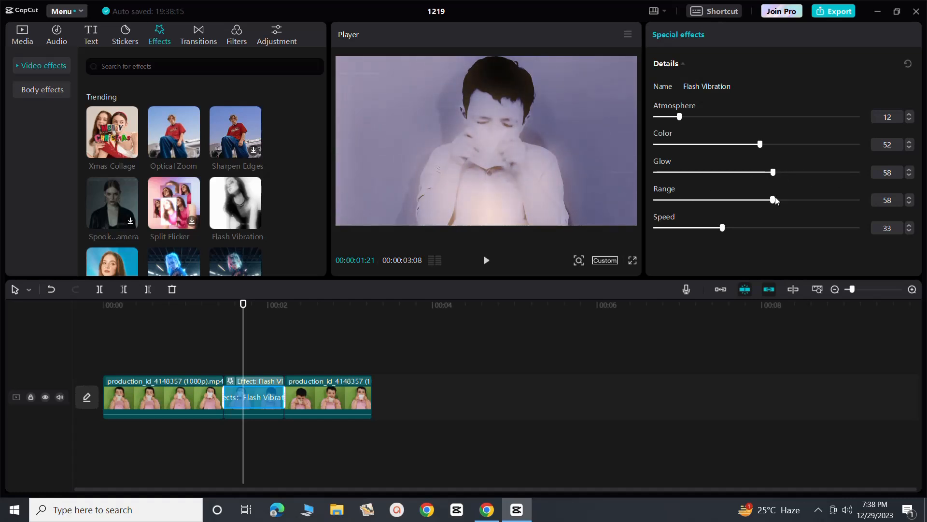
{"action": "left_click_drag", "start_coordinate": [774, 201], "coordinate": [656, 208]}
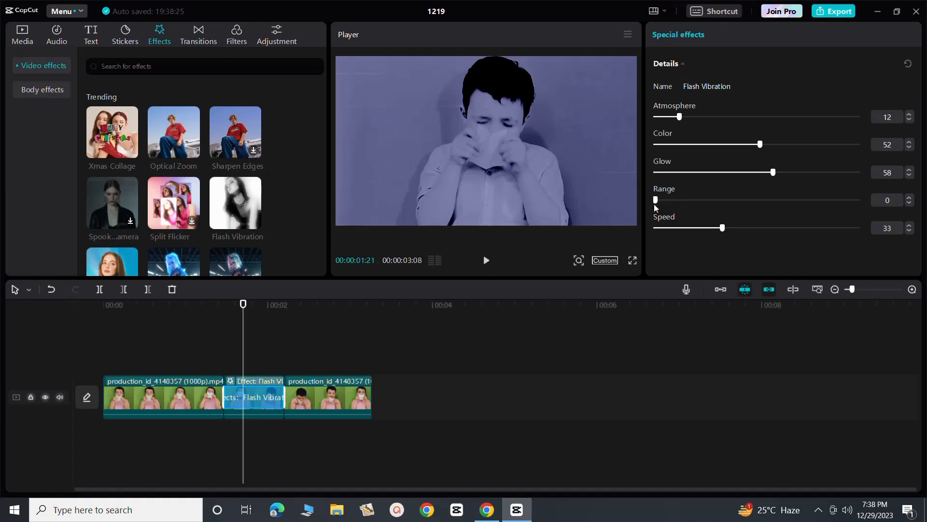
{"action": "left_click_drag", "start_coordinate": [656, 202], "coordinate": [814, 209]}
{"action": "left_click_drag", "start_coordinate": [814, 207], "coordinate": [773, 200]}
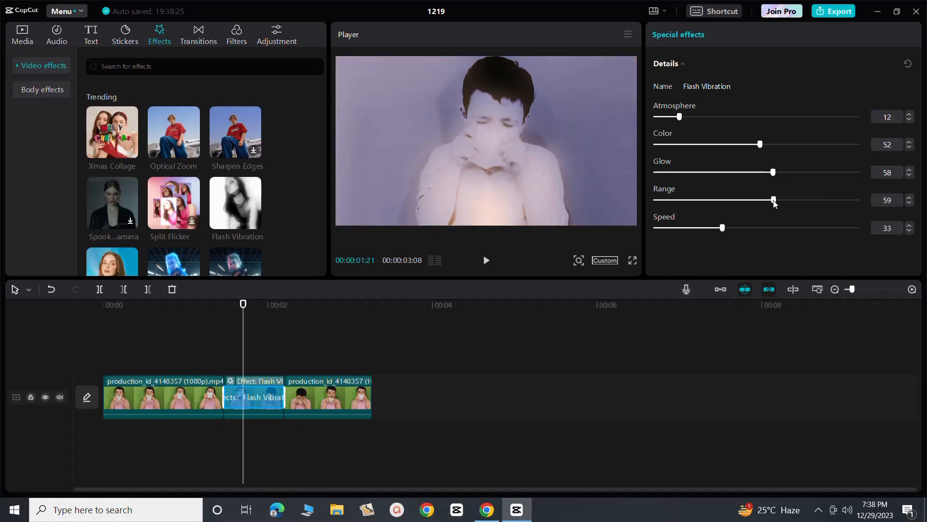
Set the Flash Vibration effect's Speed to 18 and play the timeline to review the adjusted effect.
{"action": "left_click_drag", "start_coordinate": [722, 228], "coordinate": [803, 227]}
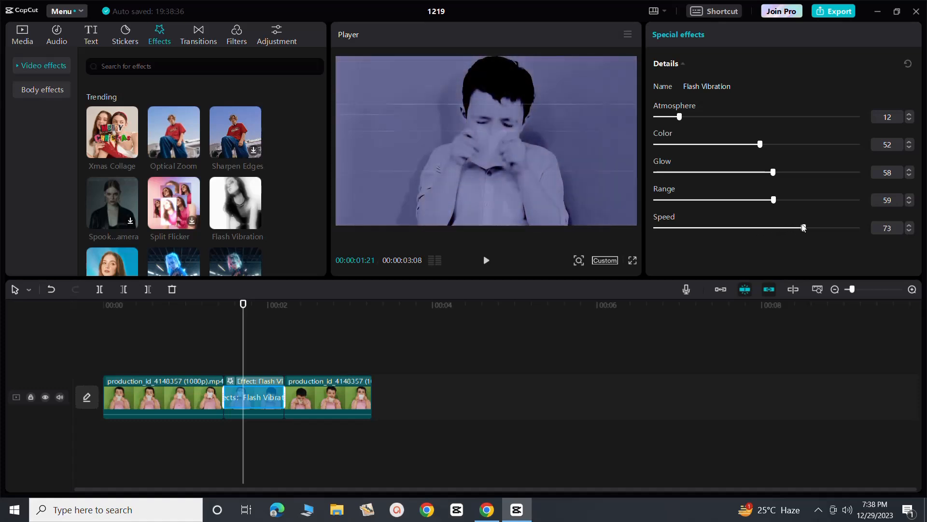
{"action": "left_click_drag", "start_coordinate": [803, 228], "coordinate": [692, 229]}
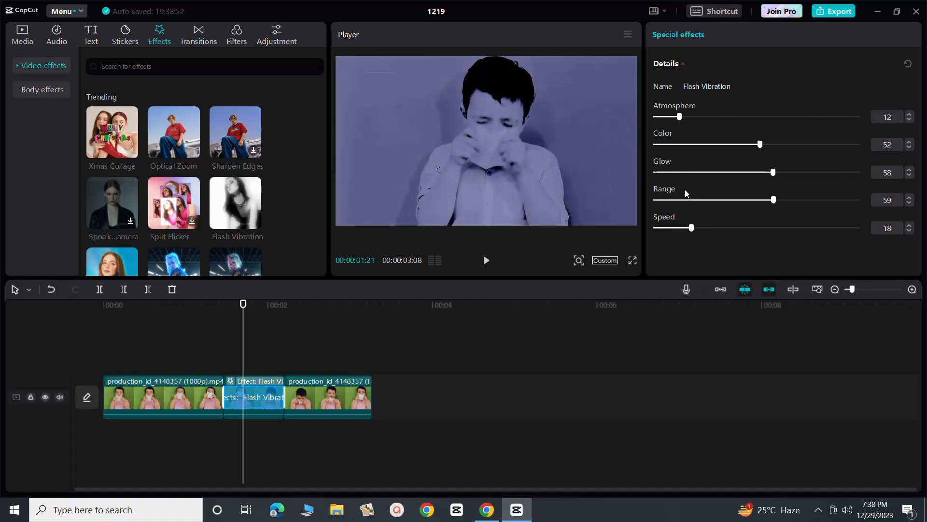
{"action": "left_click", "coordinate": [167, 338]}
{"action": "left_click", "coordinate": [487, 259]}
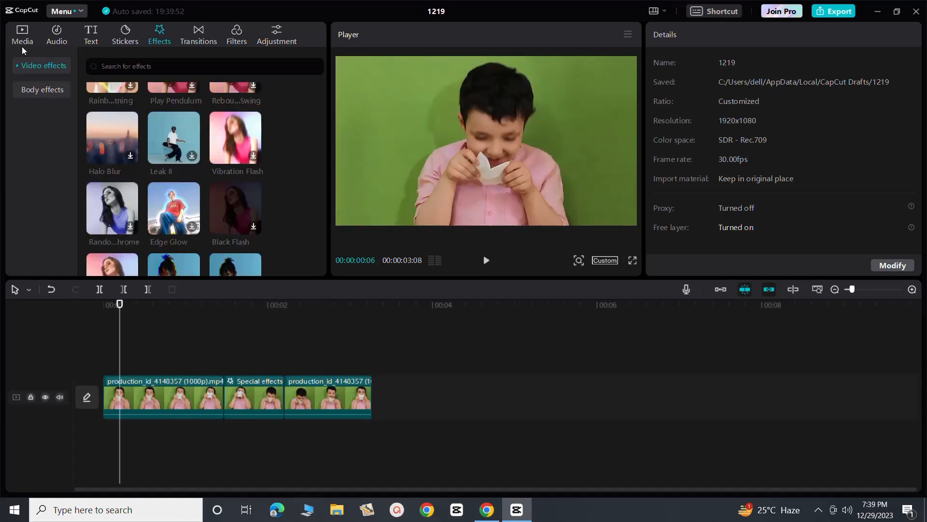
Enable the Chroma key cutout on the first segment and pick the green background as its key color.
{"action": "left_click", "coordinate": [22, 41]}
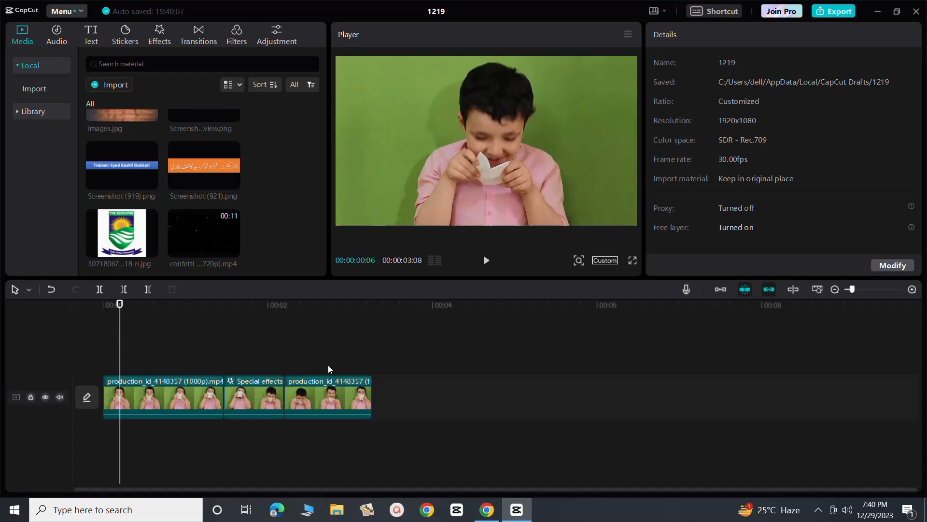
{"action": "left_click", "coordinate": [520, 168]}
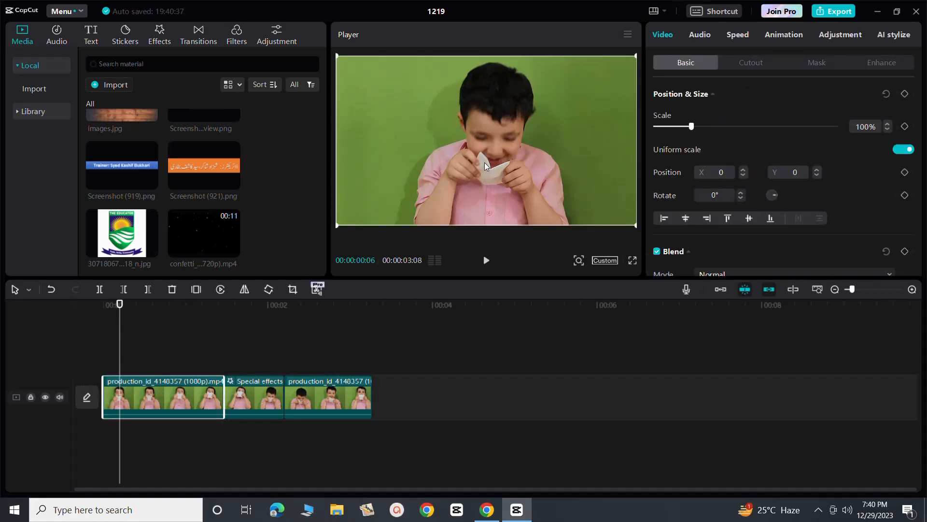
{"action": "left_click", "coordinate": [749, 63]}
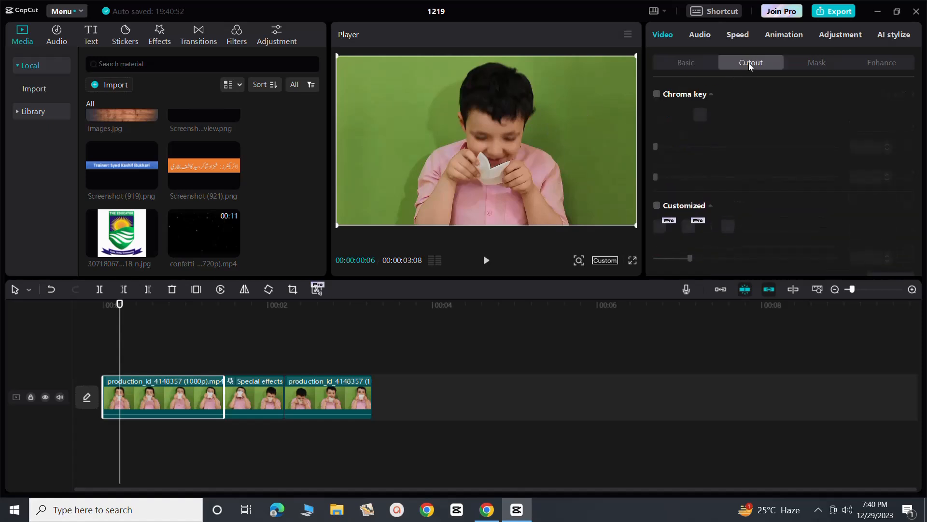
{"action": "left_click", "coordinate": [658, 94]}
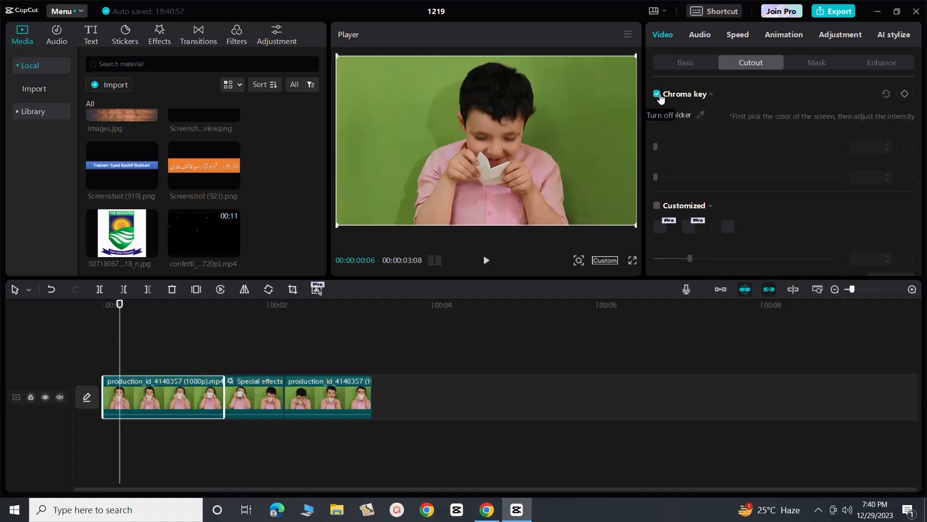
{"action": "left_click", "coordinate": [702, 115]}
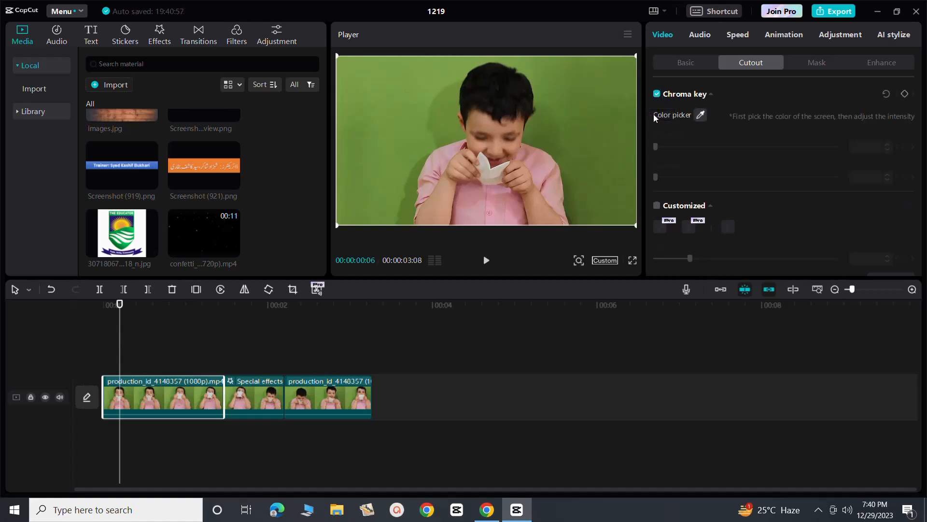
{"action": "left_click", "coordinate": [572, 126]}
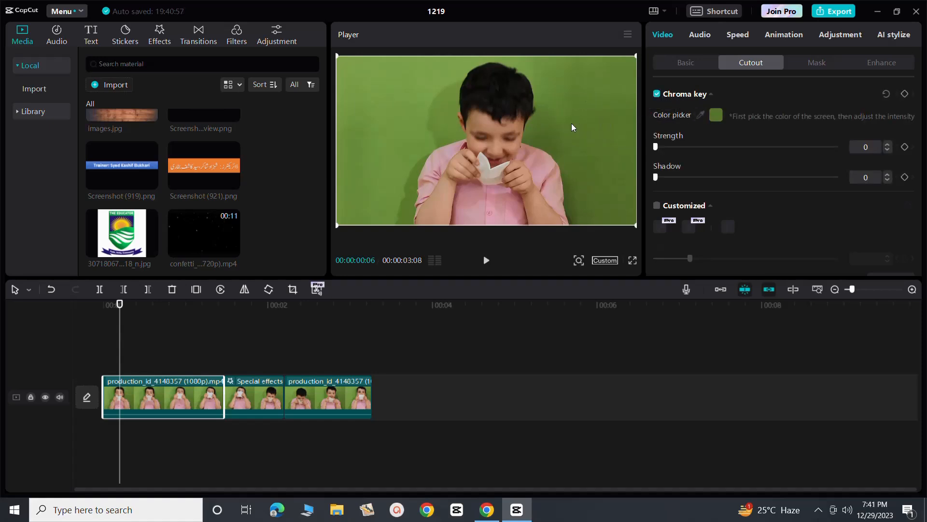
Set the first segment's chroma key Strength to 3 and raise its Shadow slightly.
{"action": "left_click", "coordinate": [887, 145]}
{"action": "left_click", "coordinate": [887, 145]}
{"action": "left_click", "coordinate": [888, 145]}
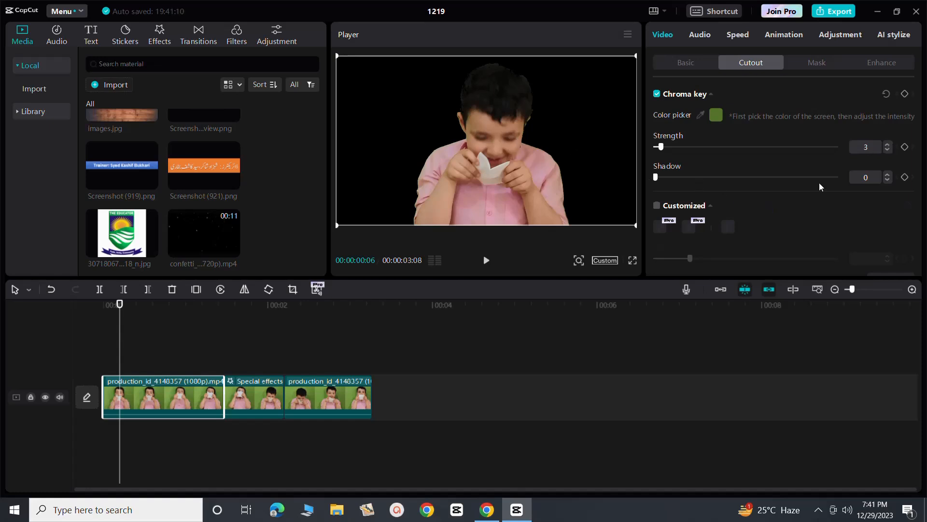
{"action": "left_click", "coordinate": [888, 175]}
{"action": "left_click", "coordinate": [888, 175]}
Play the timeline to preview the boy's clips together with the confetti video.
{"action": "mouse_move", "coordinate": [227, 242]}
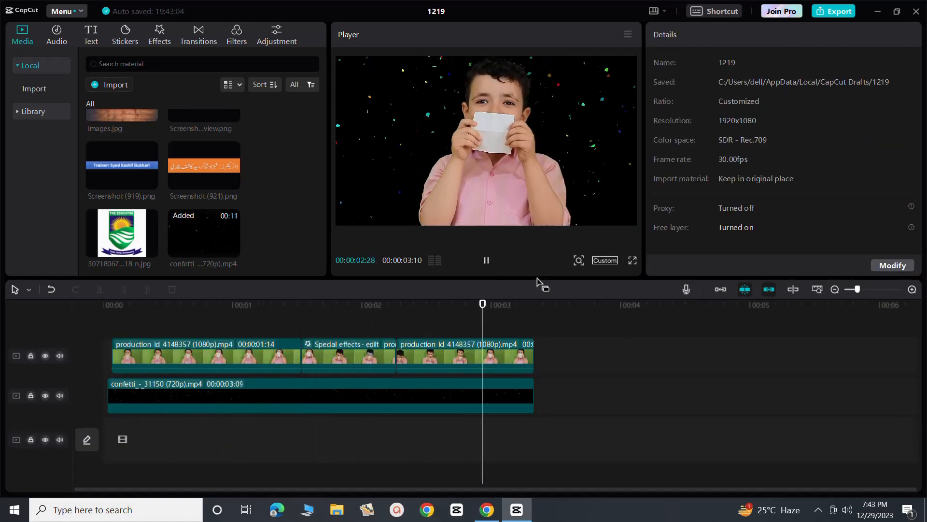
{"action": "left_click", "coordinate": [486, 261]}
{"action": "left_click", "coordinate": [487, 260]}
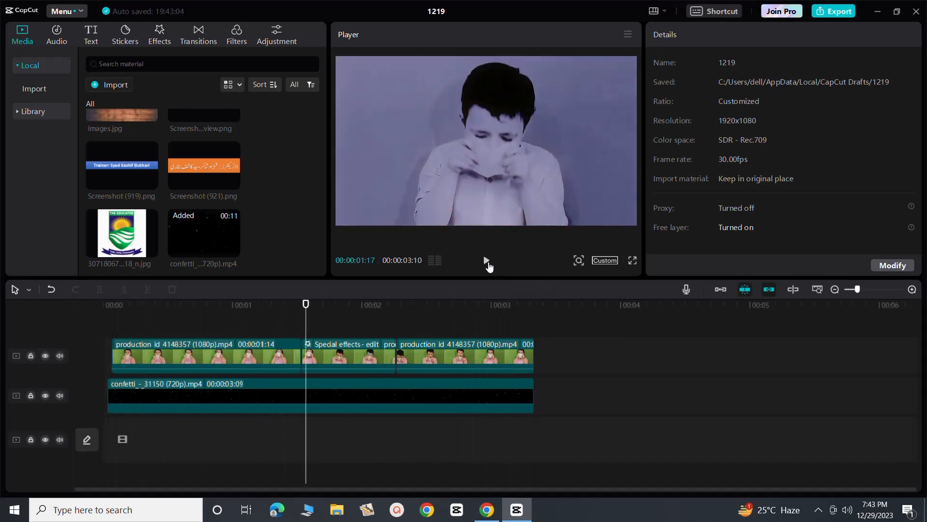
{"action": "left_click", "coordinate": [487, 261]}
{"action": "left_click", "coordinate": [487, 261]}
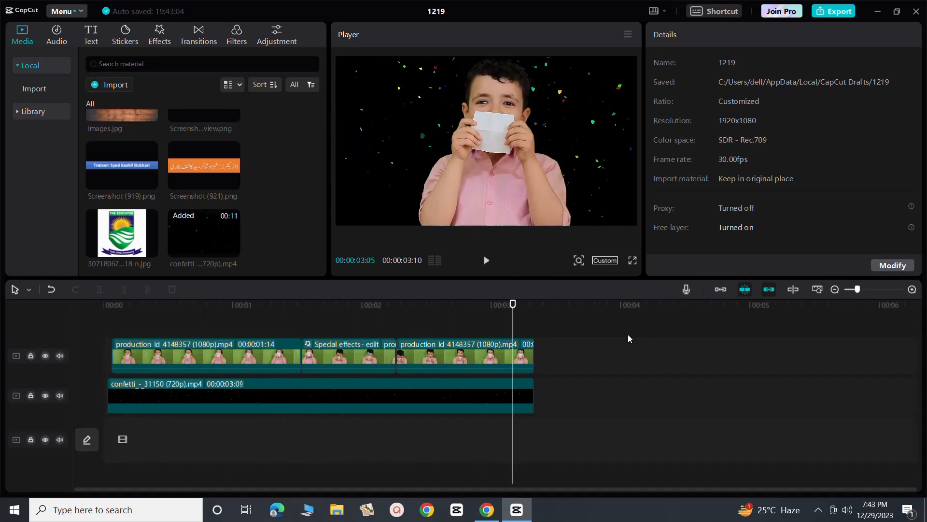